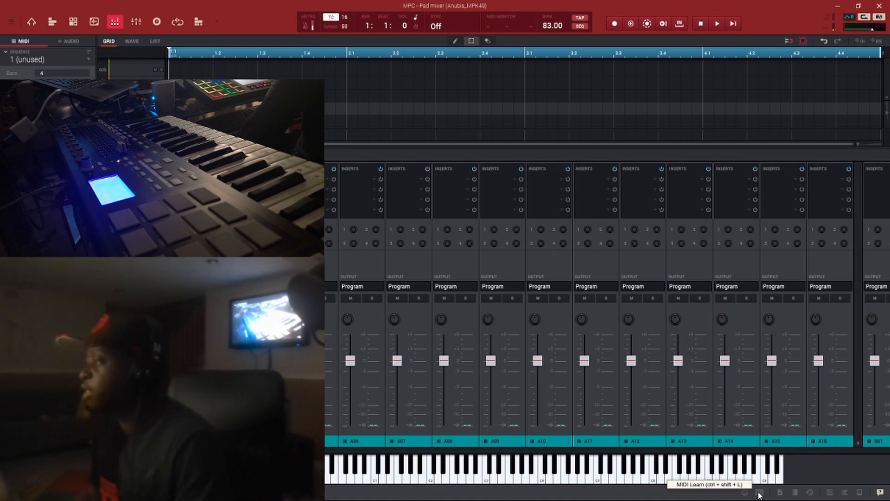
Open MIDI Learn and browse the factory controller maps by brand, including Akai, Arturia, Korg and M-Audio.
left_click(759, 492)
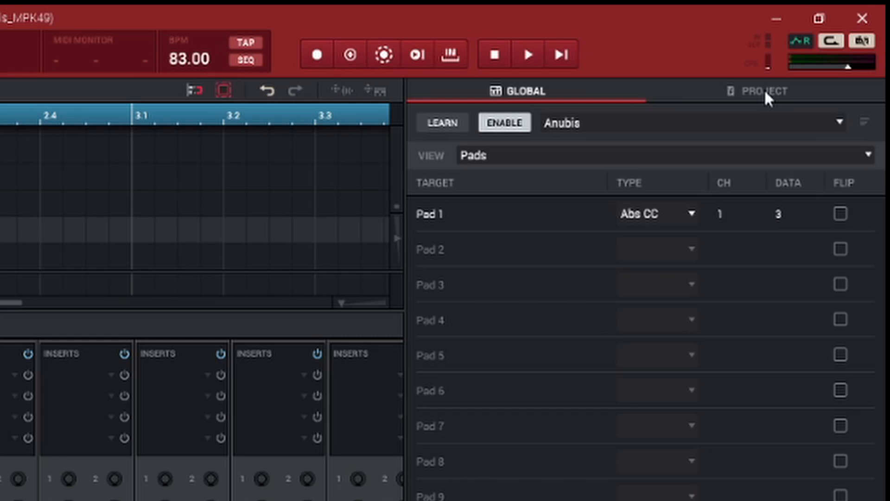
left_click(841, 123)
mouse_move(766, 145)
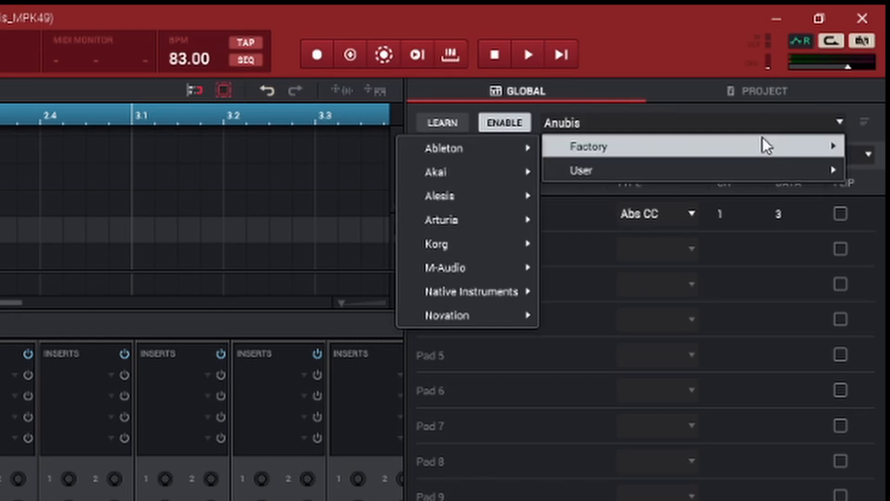
mouse_move(465, 151)
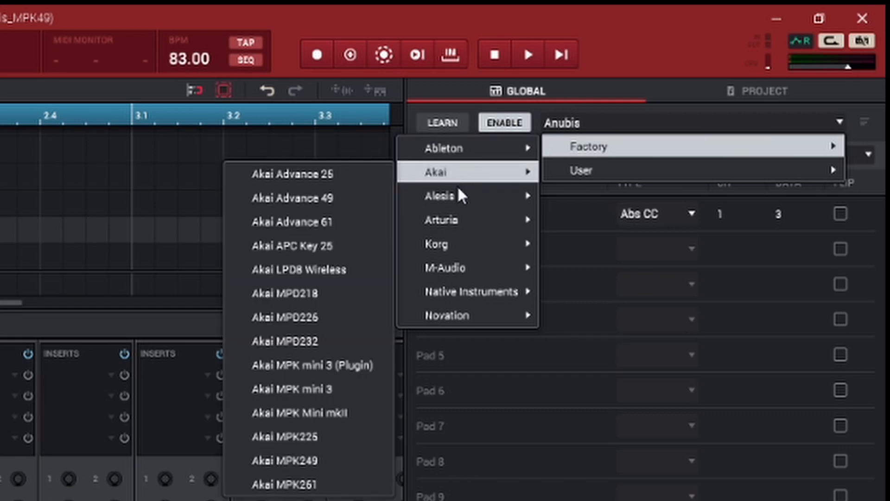
mouse_move(452, 221)
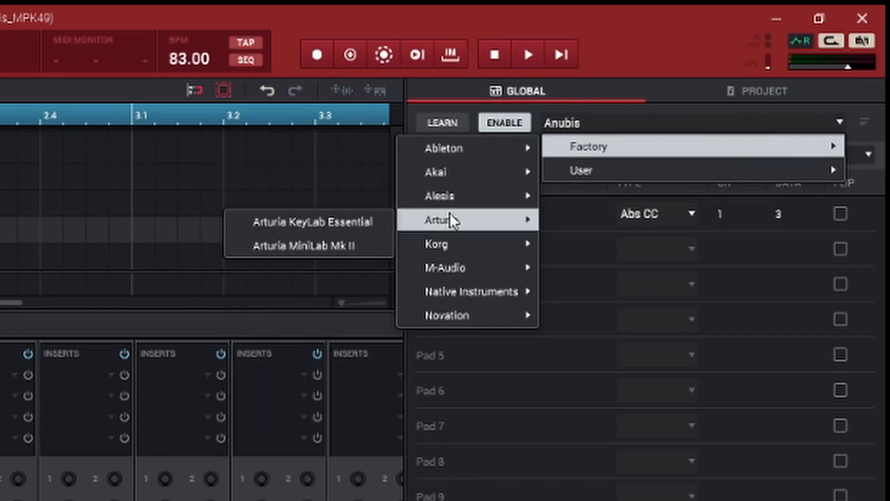
mouse_move(452, 246)
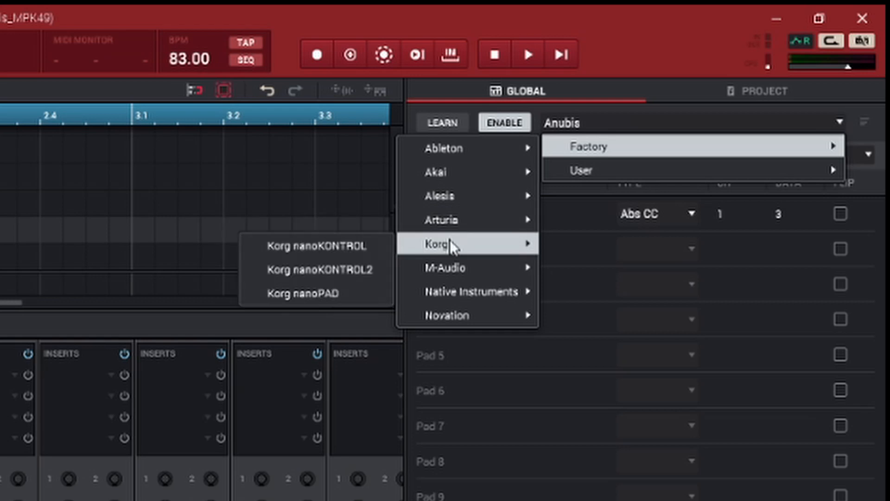
mouse_move(452, 268)
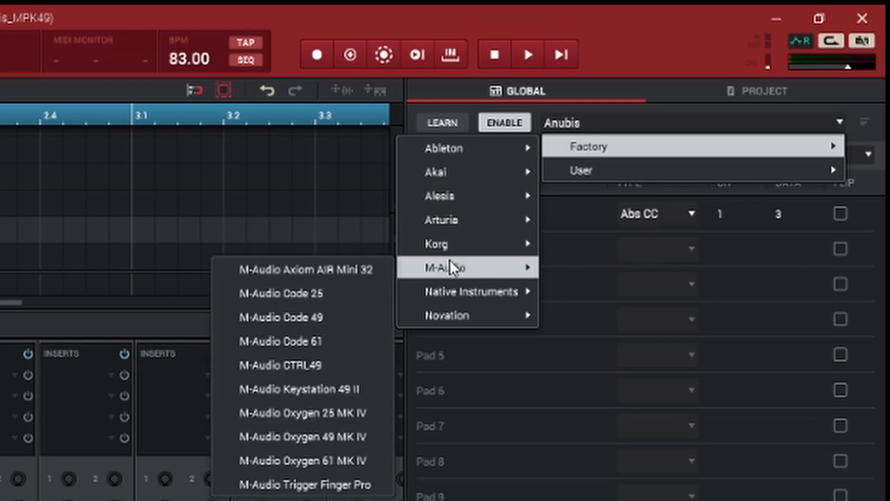
mouse_move(448, 307)
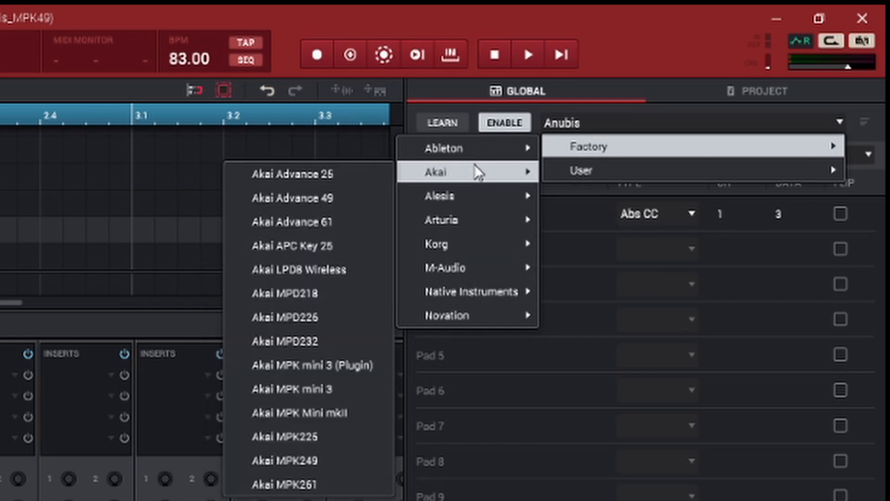
mouse_move(459, 173)
left_click(640, 106)
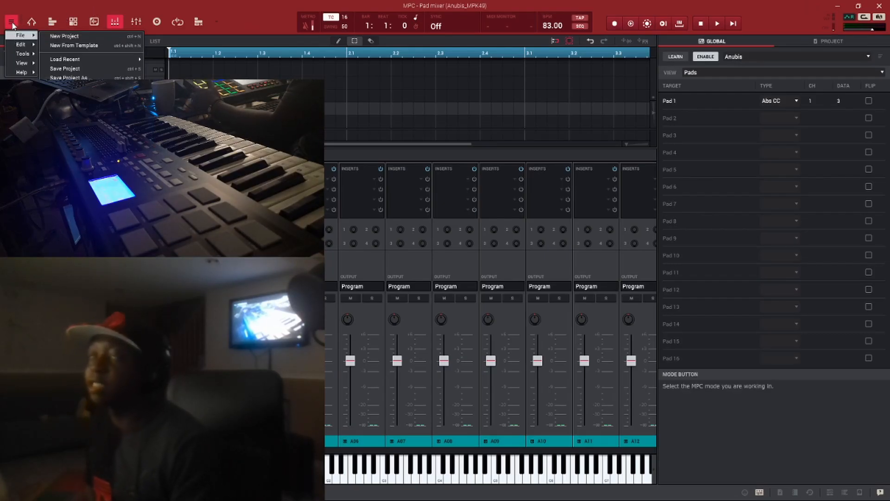
Open the Preferences and review the MIDI / Sync settings.
mouse_move(21, 47)
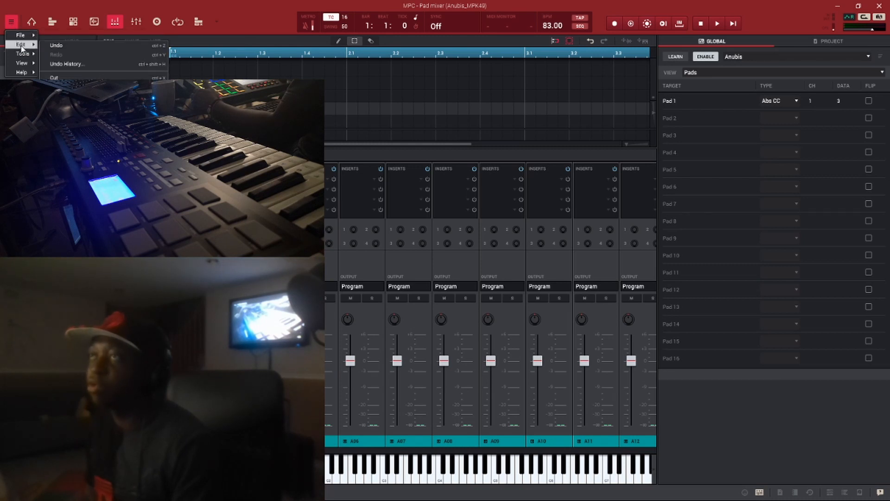
left_click(66, 129)
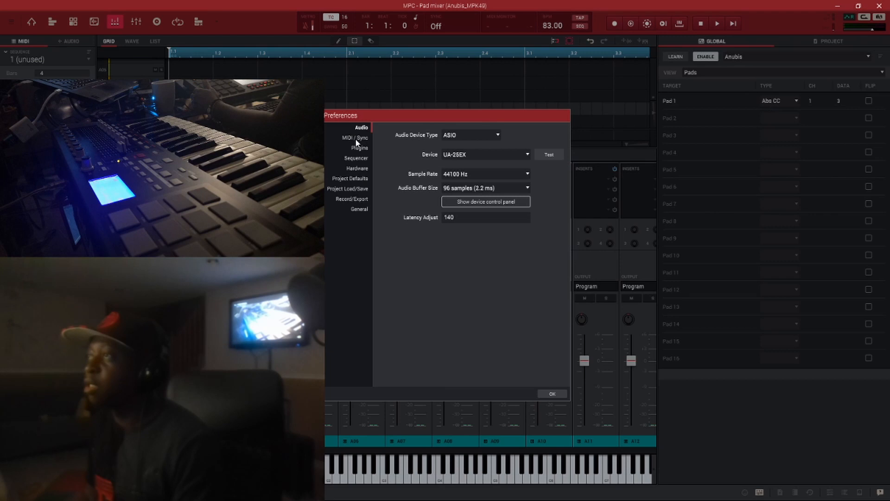
left_click(356, 138)
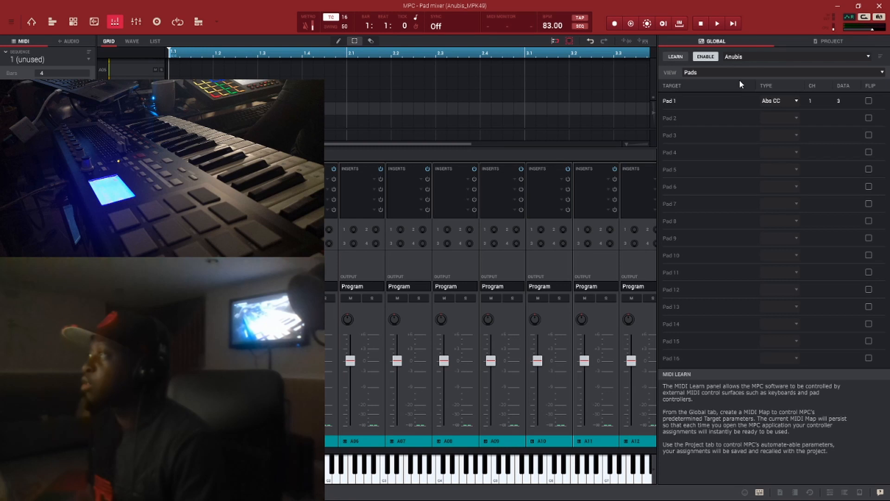
Switch the MIDI Learn target list to show the Q-Links.
left_click(685, 133)
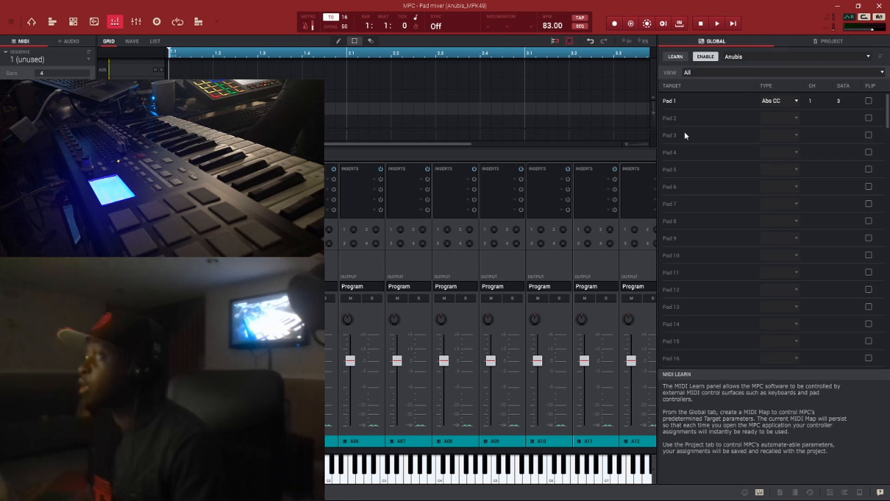
left_click(691, 142)
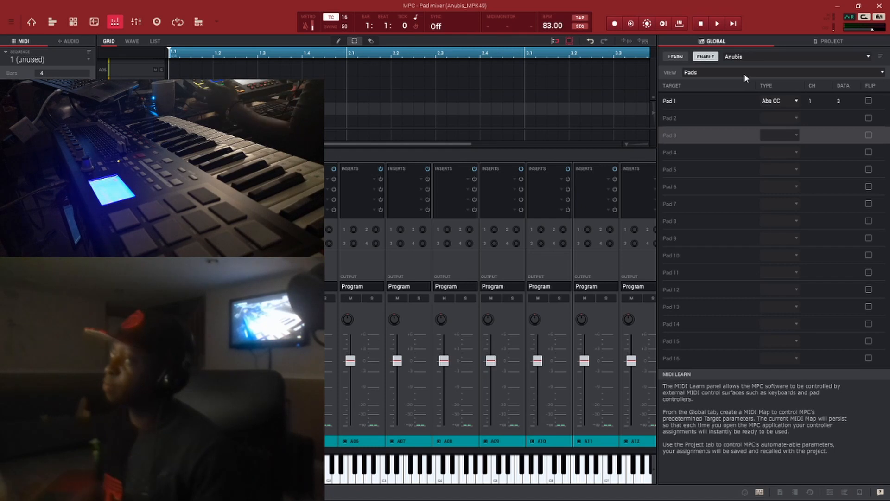
left_click(716, 74)
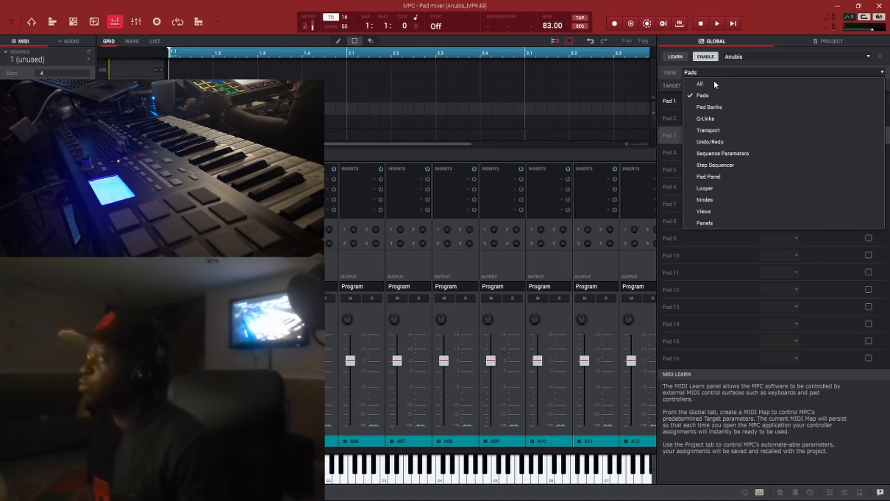
left_click(711, 120)
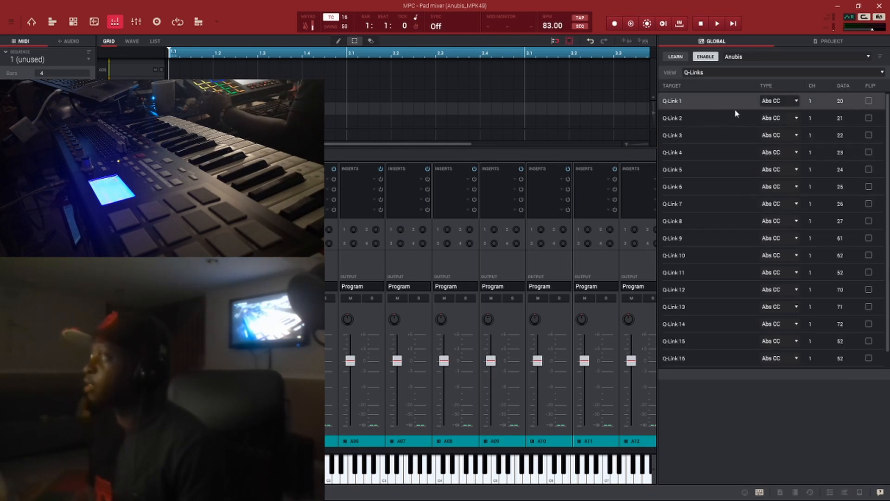
Clear the MIDI mappings of Q-Link 1 through Q-Link 6.
right_click(697, 101)
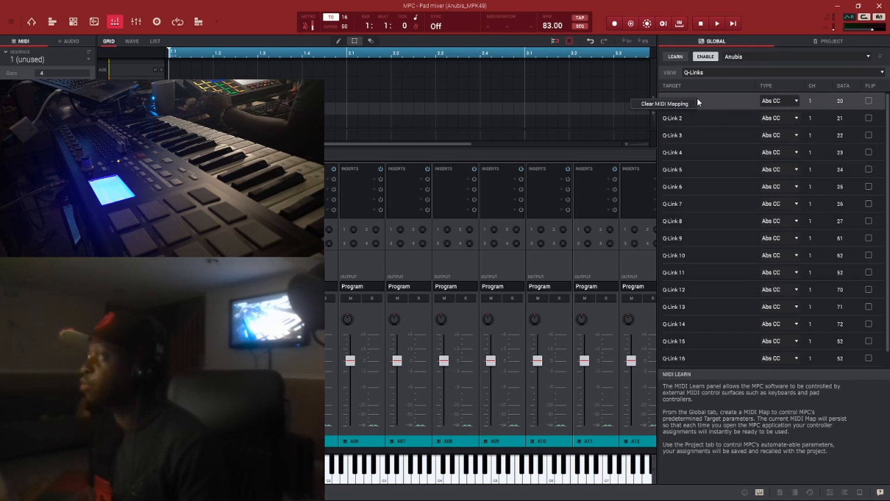
left_click(698, 105)
right_click(712, 115)
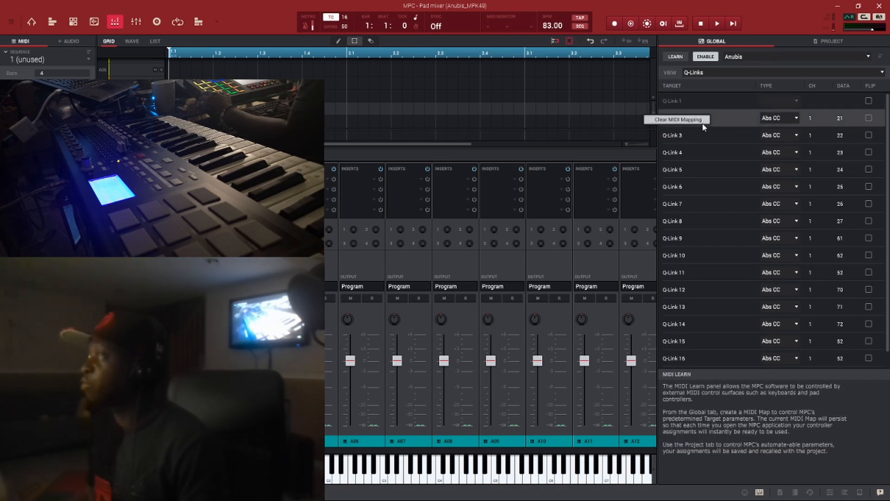
left_click(712, 119)
right_click(713, 134)
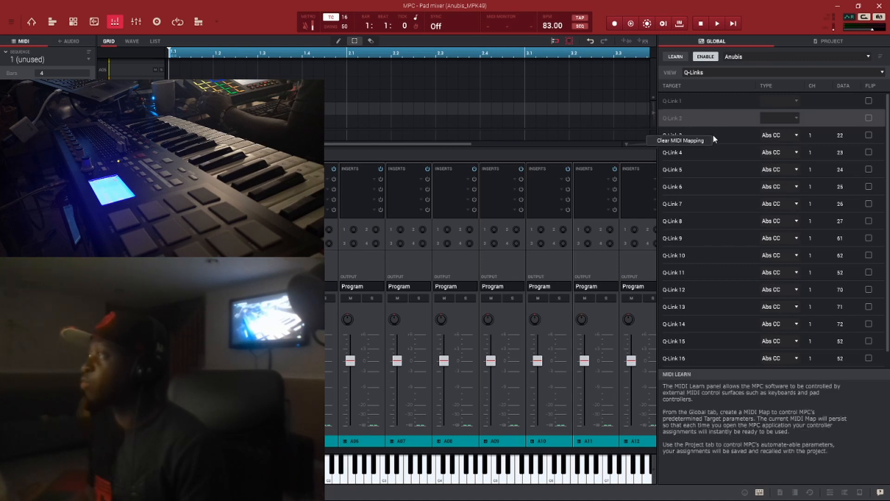
left_click(686, 139)
right_click(698, 154)
left_click(694, 161)
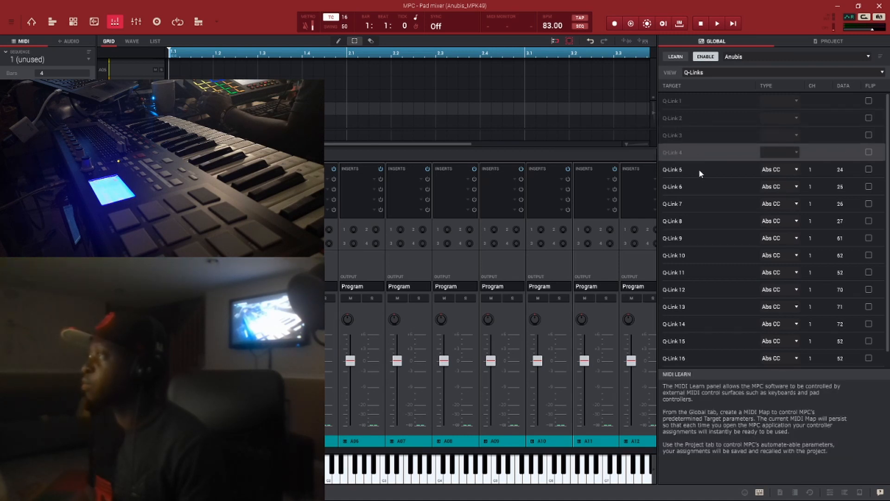
right_click(699, 171)
left_click(693, 179)
right_click(699, 192)
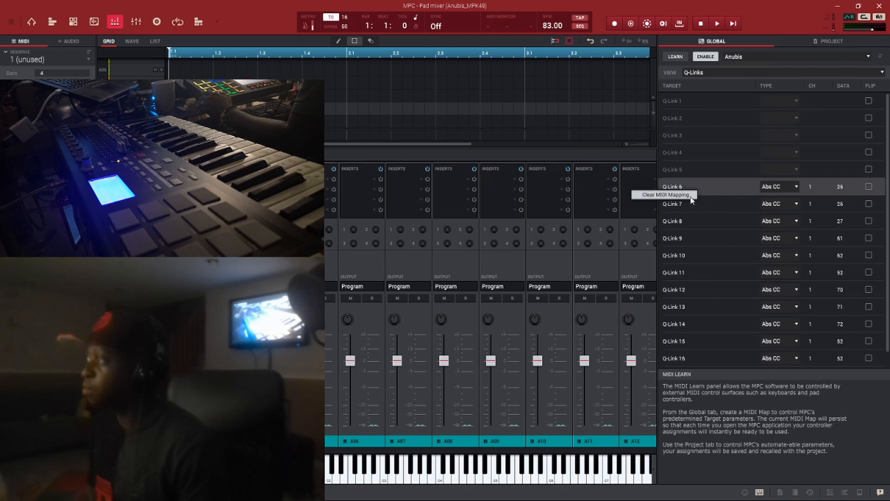
left_click(692, 194)
Learn Q-Link 1 from the controller as Abs CC on channel 1, data 20.
left_click(694, 100)
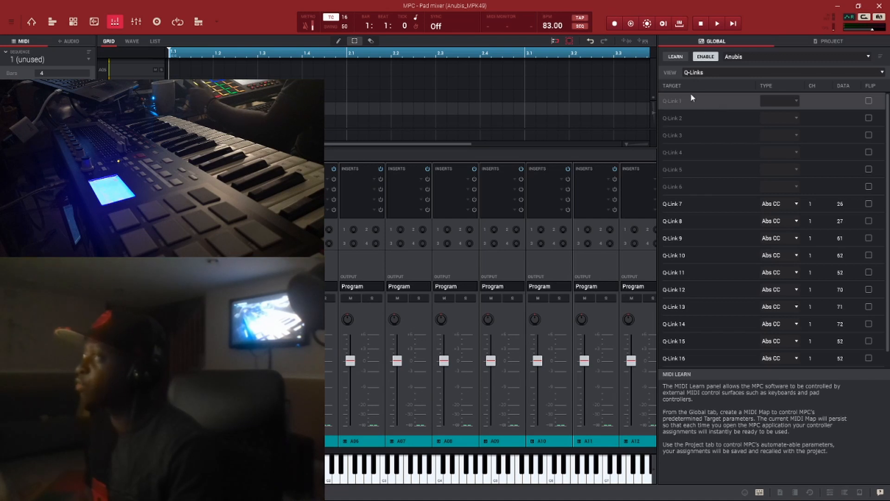
left_click(677, 57)
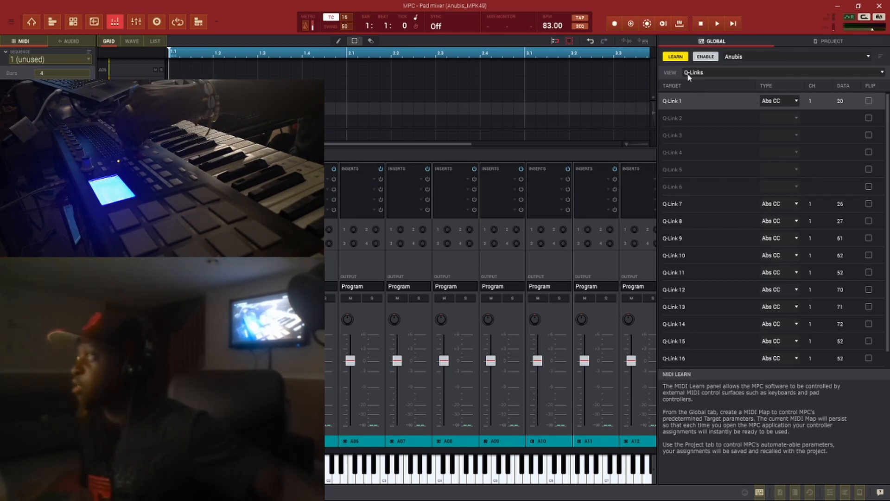
left_click(676, 57)
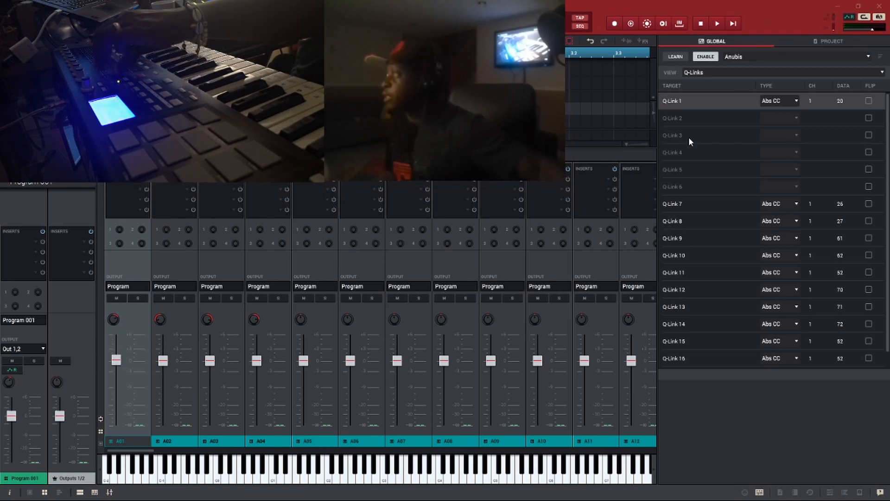
Learn Q-Link 2 and Q-Link 3 from the controller as Abs CC on channel 1, data 21 and 22.
left_click(679, 119)
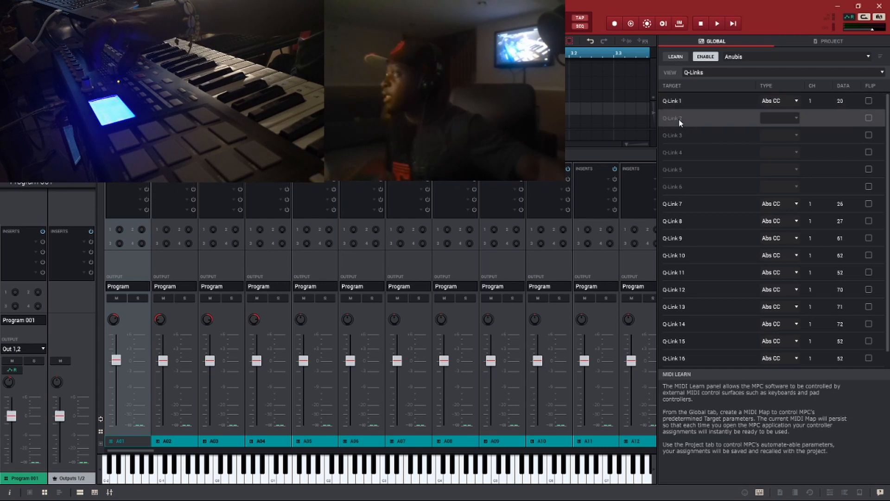
left_click(676, 58)
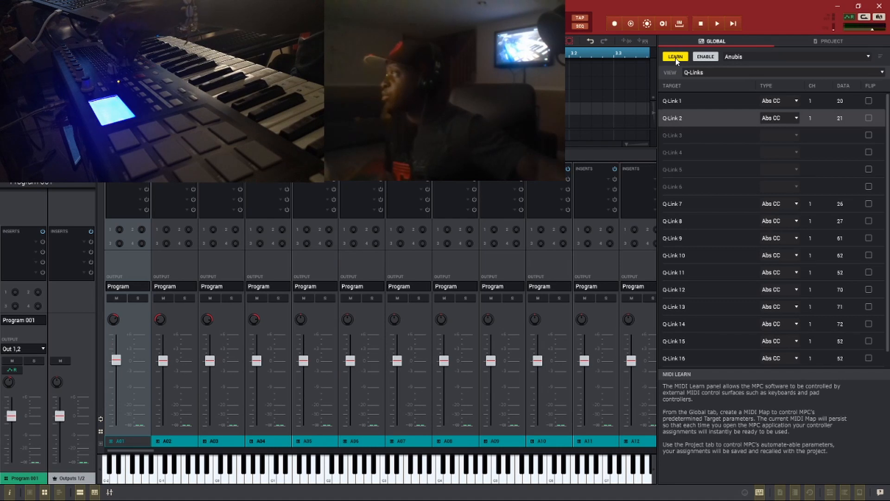
left_click(676, 57)
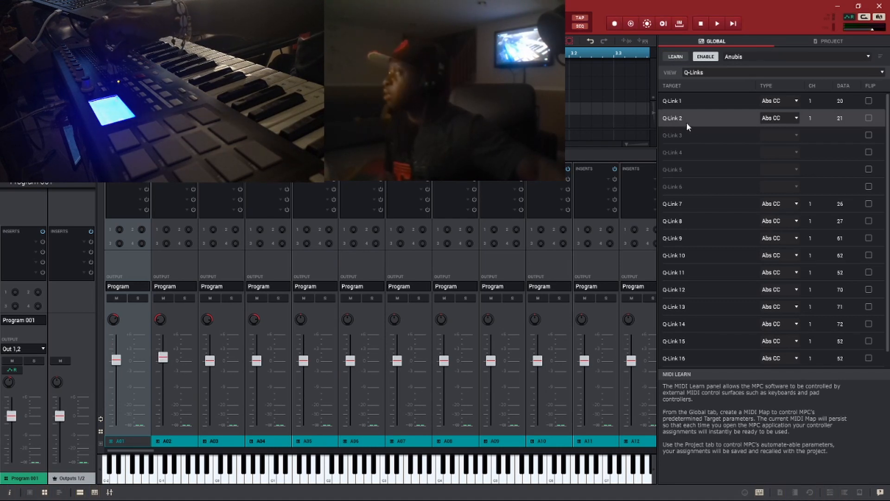
left_click(675, 57)
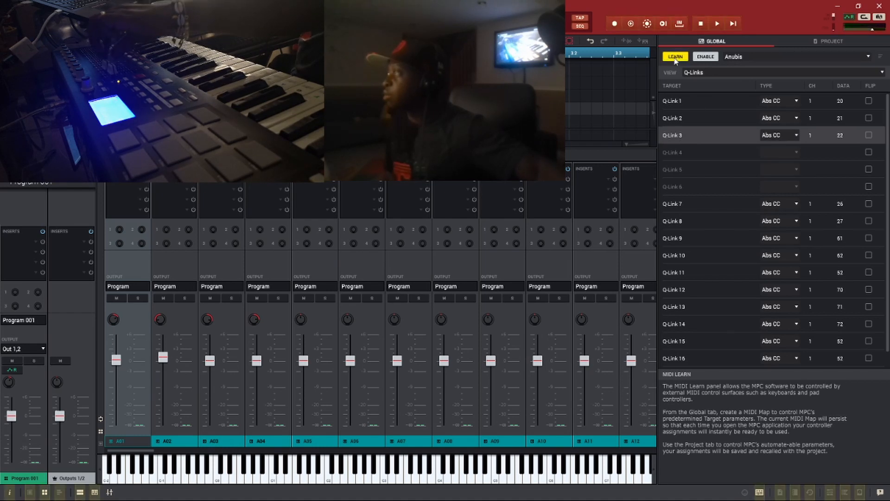
left_click(675, 58)
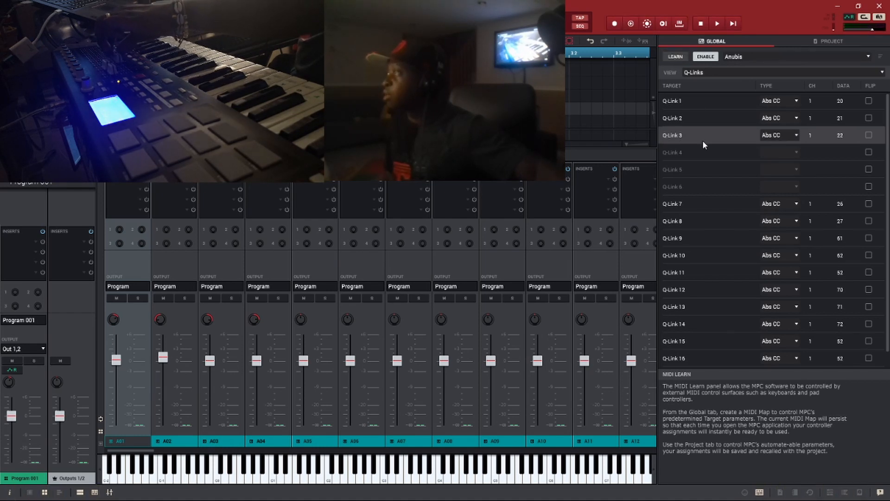
Learn Q-Links 4, 5 and 6 from the controller as Abs CC on channel 1, data 23, 24 and 25, and end learning.
left_click(700, 150)
left_click(676, 57)
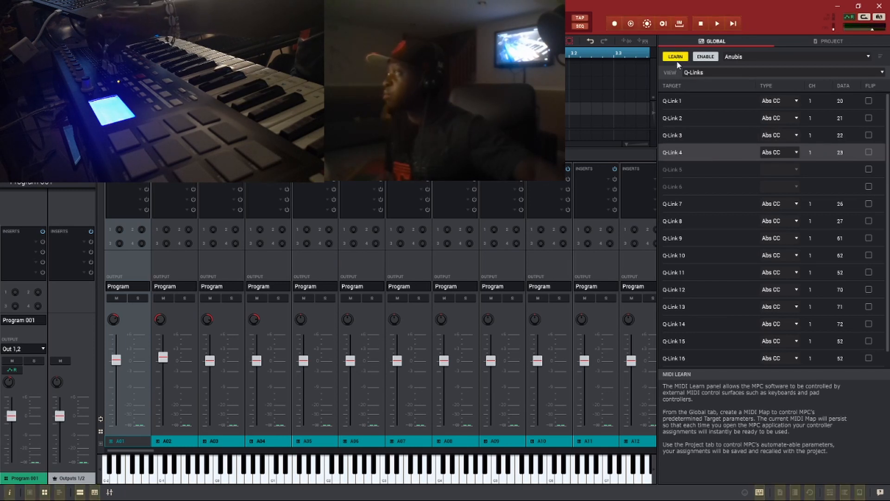
left_click(700, 168)
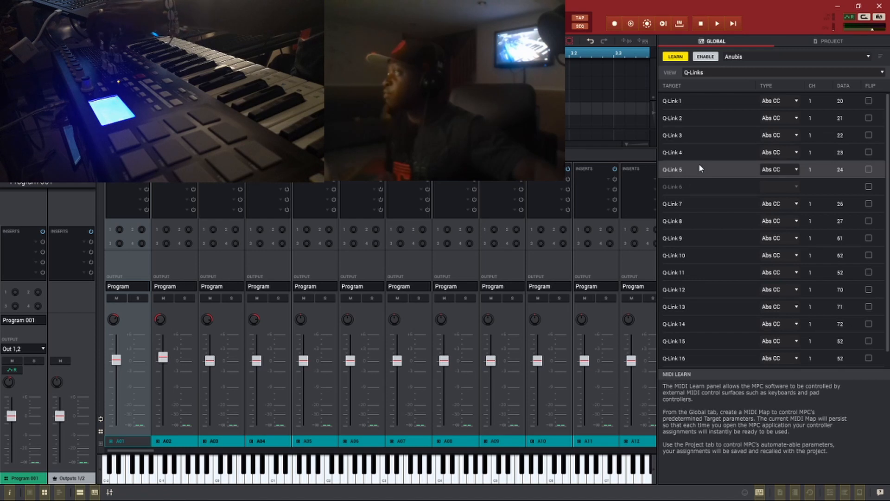
left_click(684, 186)
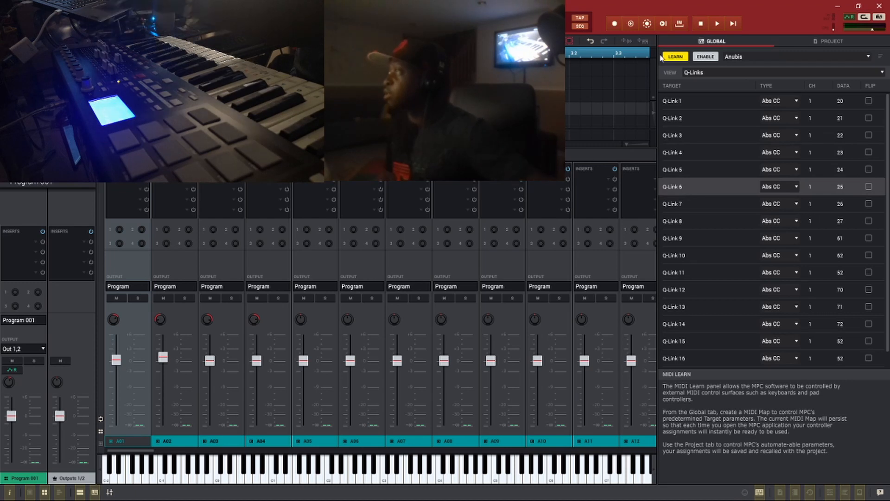
left_click(676, 56)
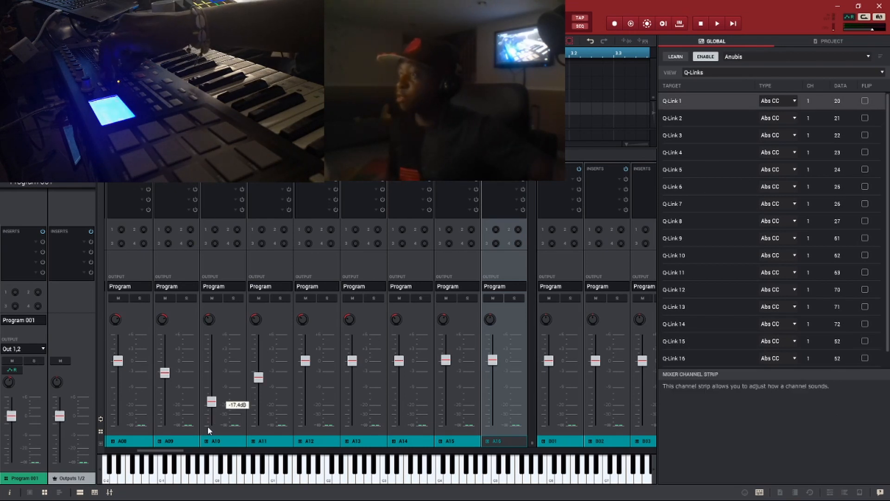
Bring the pad mixer back to channel A01 to check the faders controlled by the Q-Links.
left_click_drag(174, 455, 93, 448)
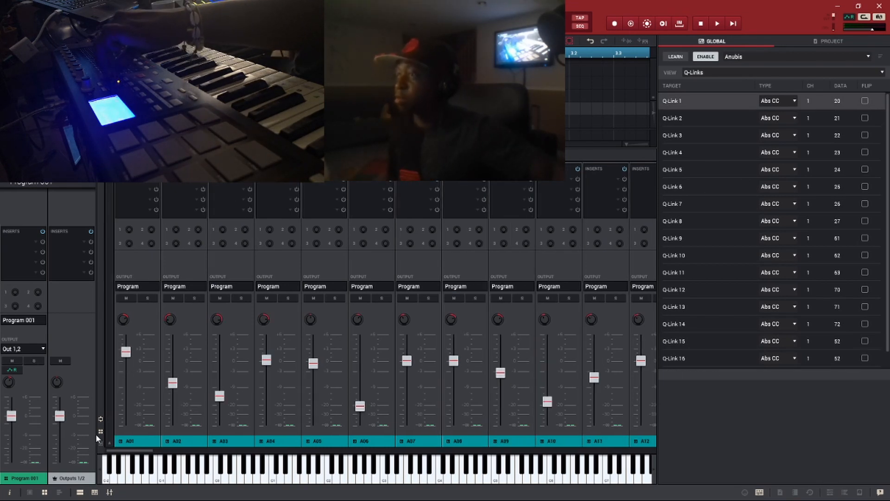